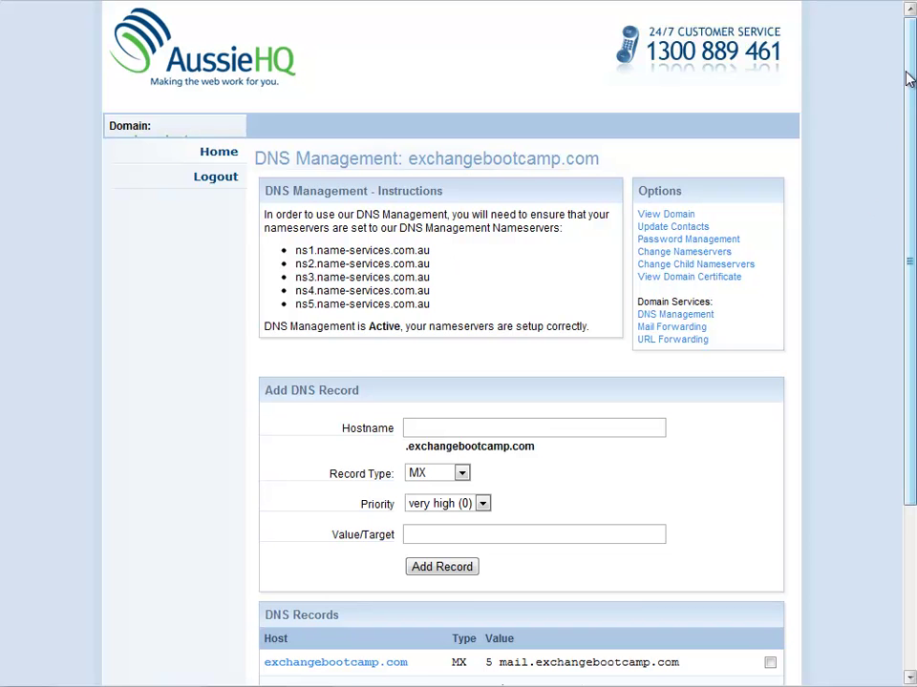
# - Highlight the MX record's priority 5 and its target mail.exchangebootcamp.com in the DNS Records table
pyautogui.click(534, 535)
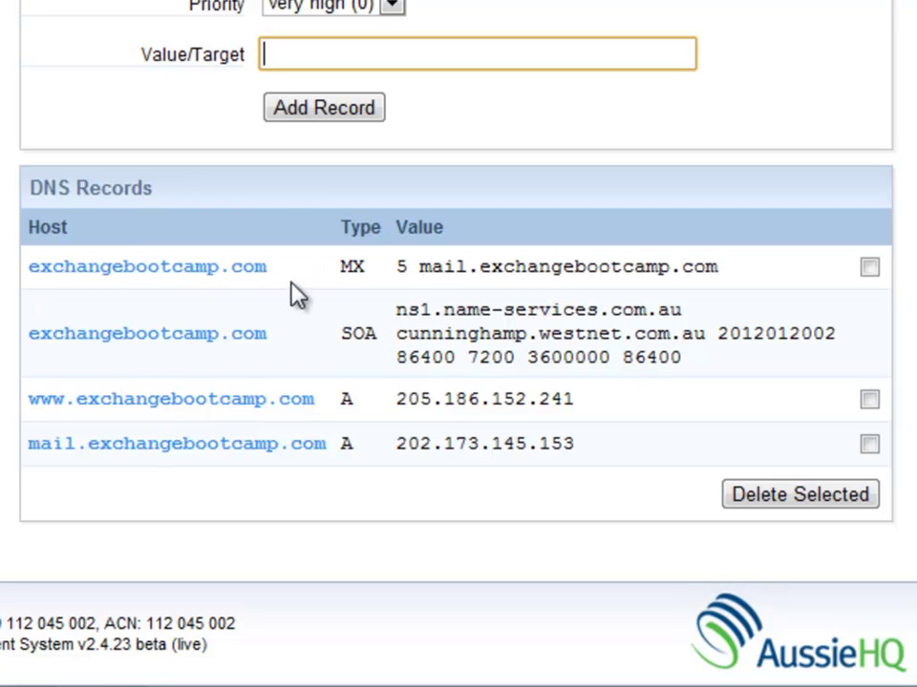
pyautogui.click(403, 269)
pyautogui.doubleClick(403, 269)
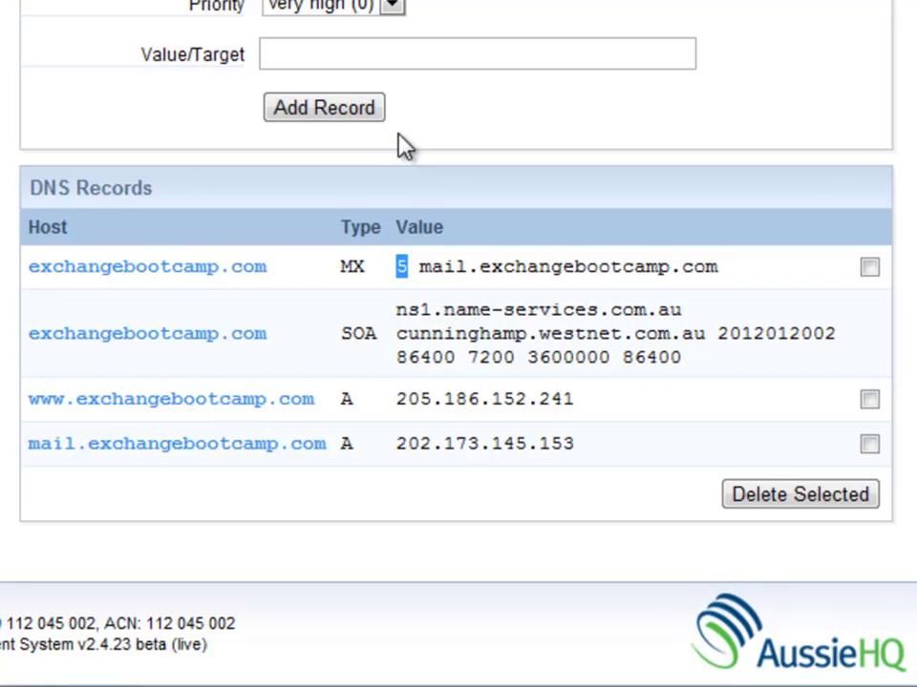
pyautogui.click(408, 273)
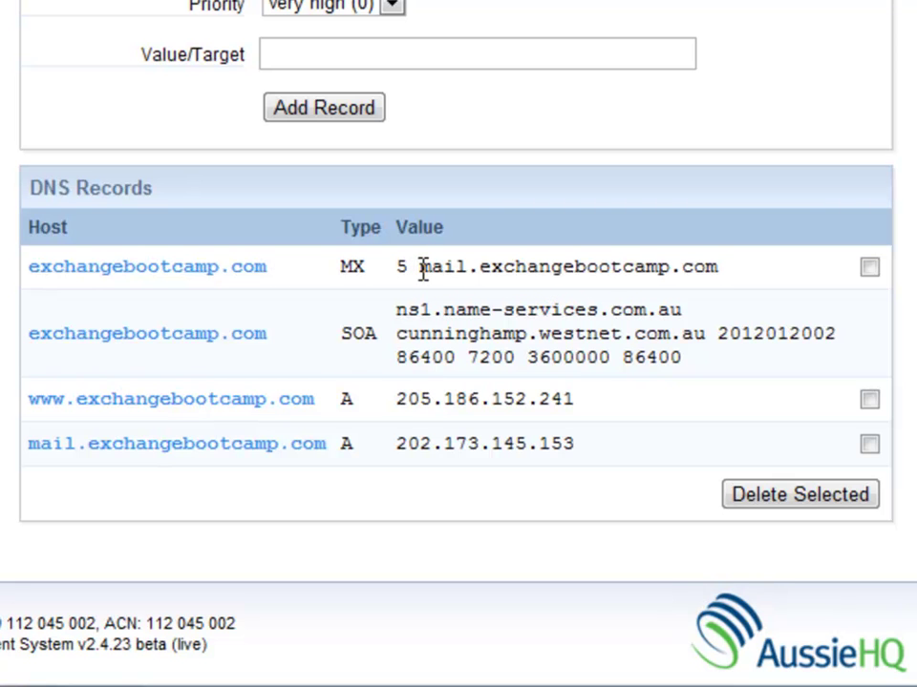
pyautogui.moveTo(421, 273); pyautogui.dragTo(725, 266)
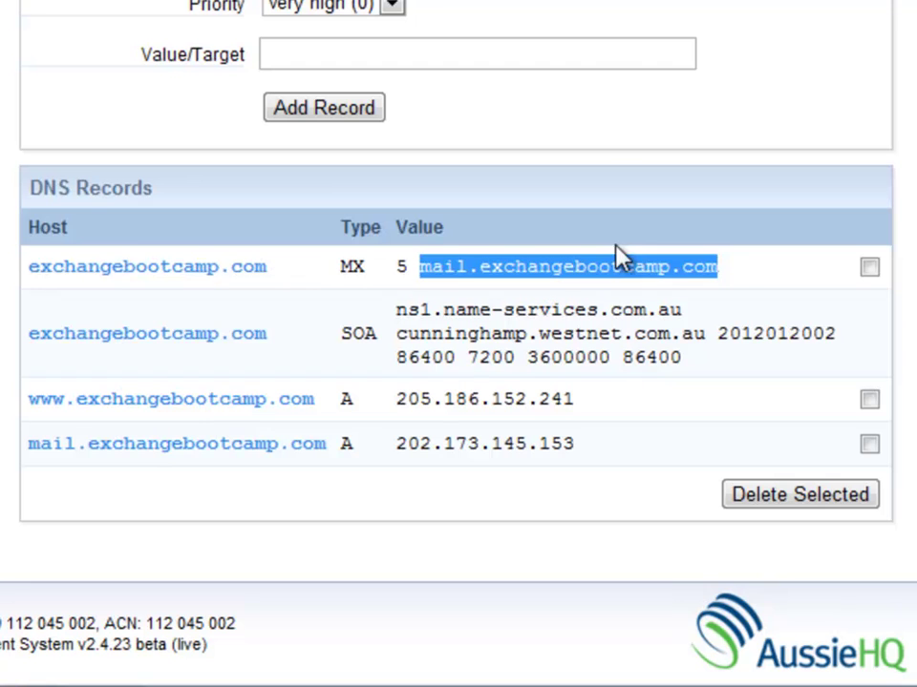
pyautogui.click(727, 279)
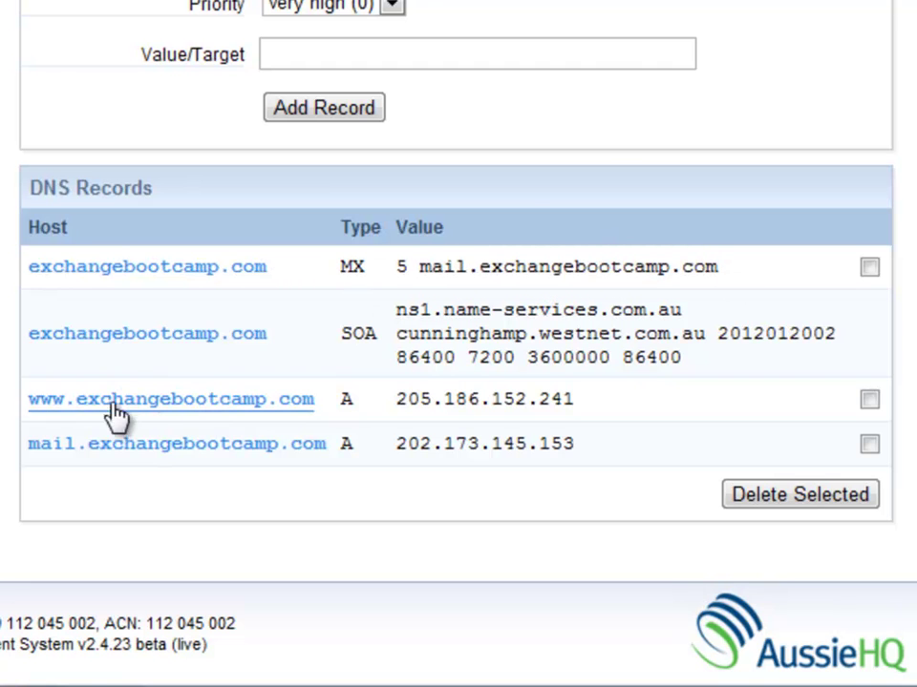
# - Highlight the mail.exchangebootcamp.com A record and its address 202.173.145.153
pyautogui.moveTo(30, 447); pyautogui.dragTo(341, 452)
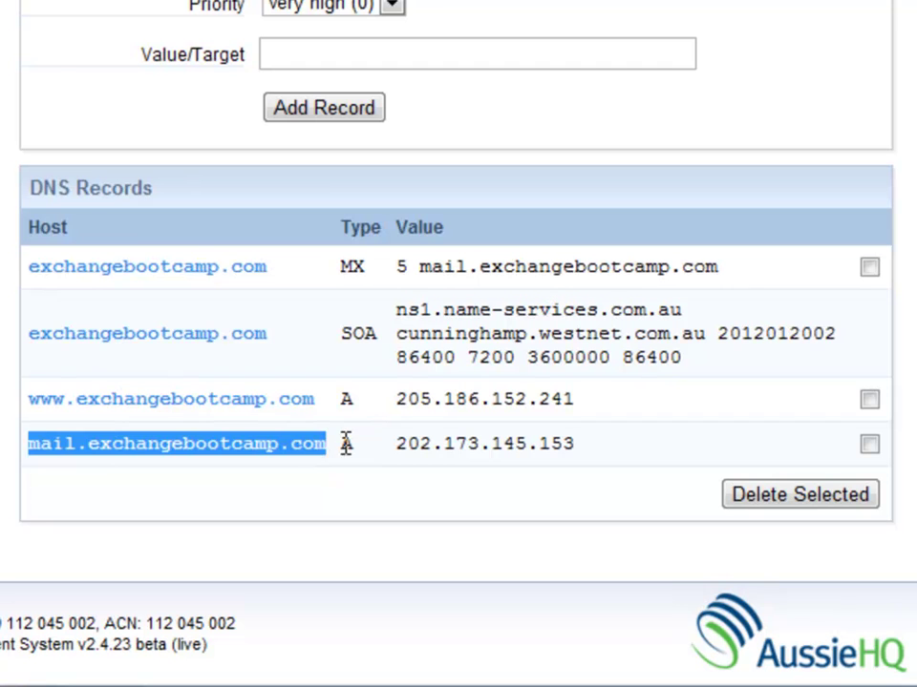
pyautogui.doubleClick(346, 444)
pyautogui.moveTo(397, 445); pyautogui.dragTo(573, 449)
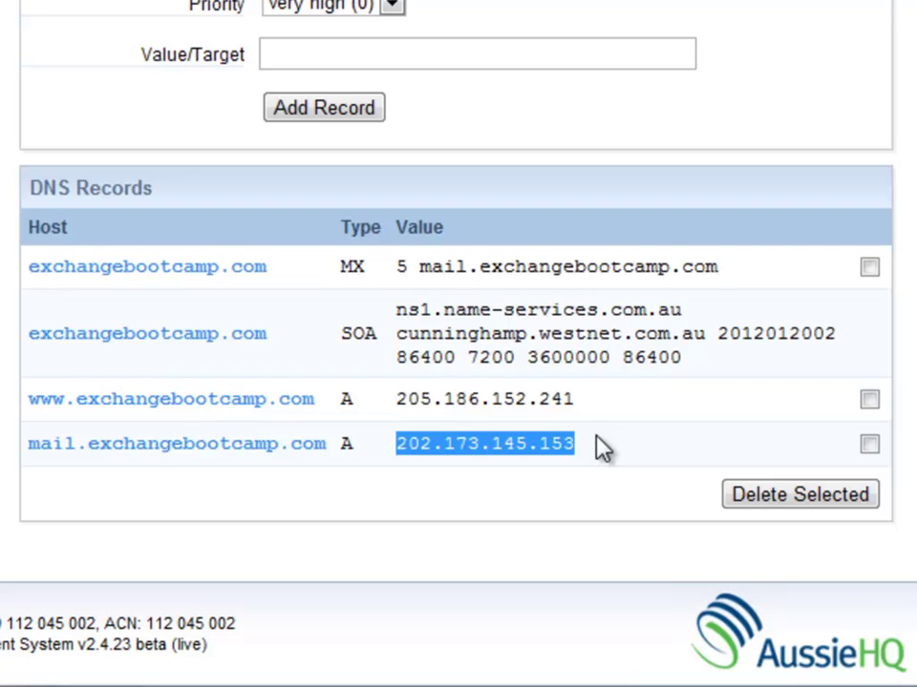
pyautogui.click(600, 453)
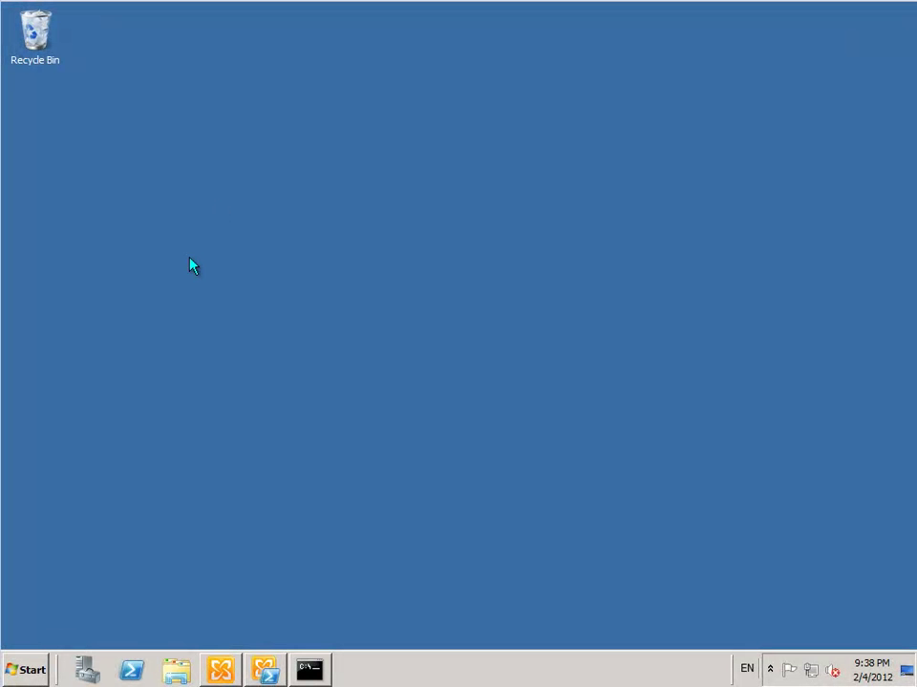
# - Open Command Prompt and start nslookup with the query type set to MX
pyautogui.click(328, 667)
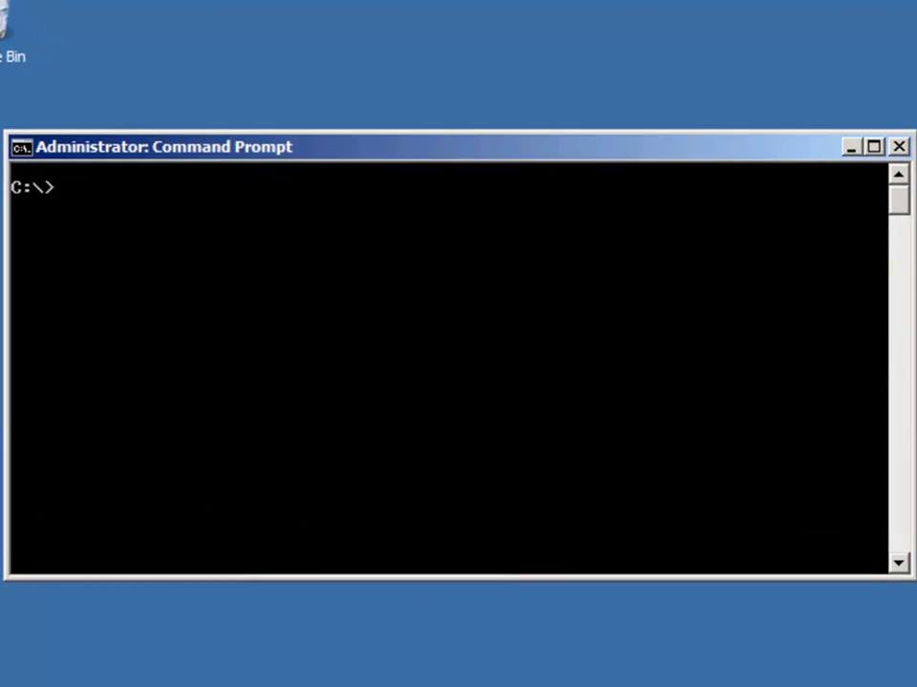
pyautogui.write('nsl')
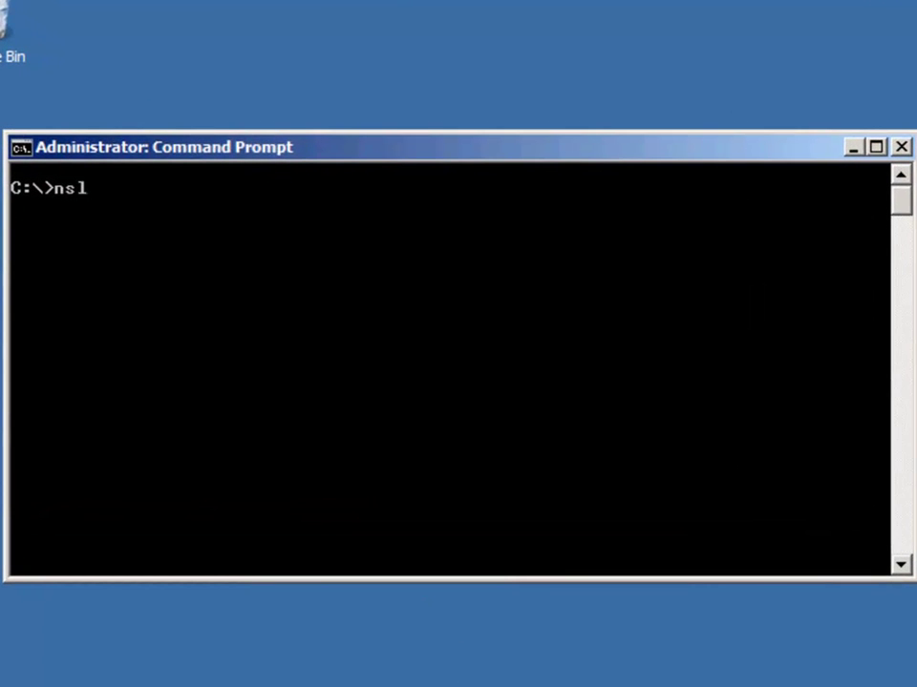
pyautogui.write('ookup')
pyautogui.press('Return')
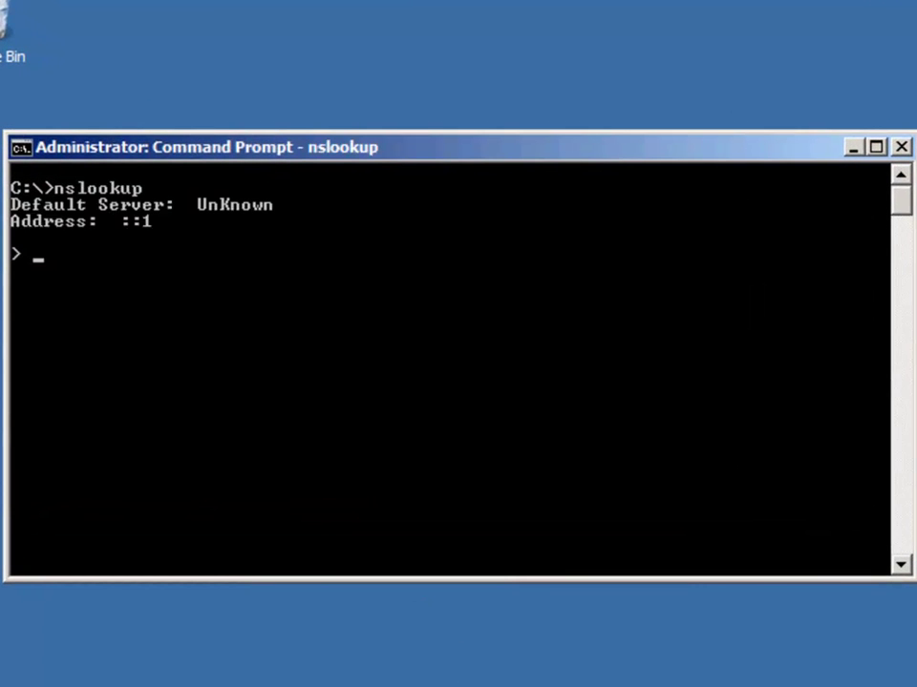
pyautogui.write('set type')
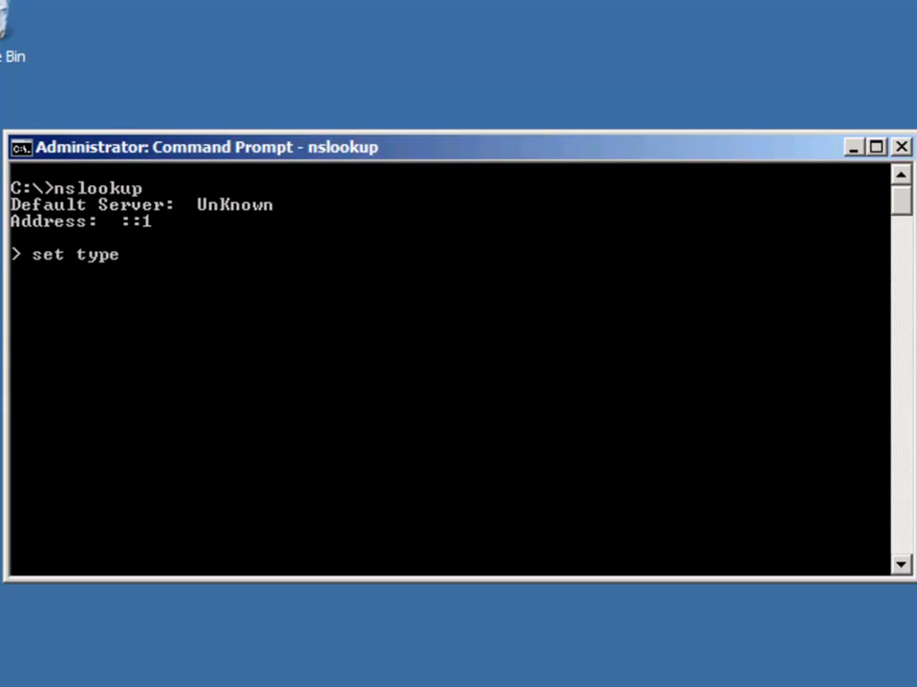
pyautogui.write('=mx')
pyautogui.press('Return')
# - Query the MX records for exchangebootcamp.com
pyautogui.write('exchangeboto')
pyautogui.press('BackSpace')
pyautogui.press('BackSpace')
pyautogui.write('otcamp')
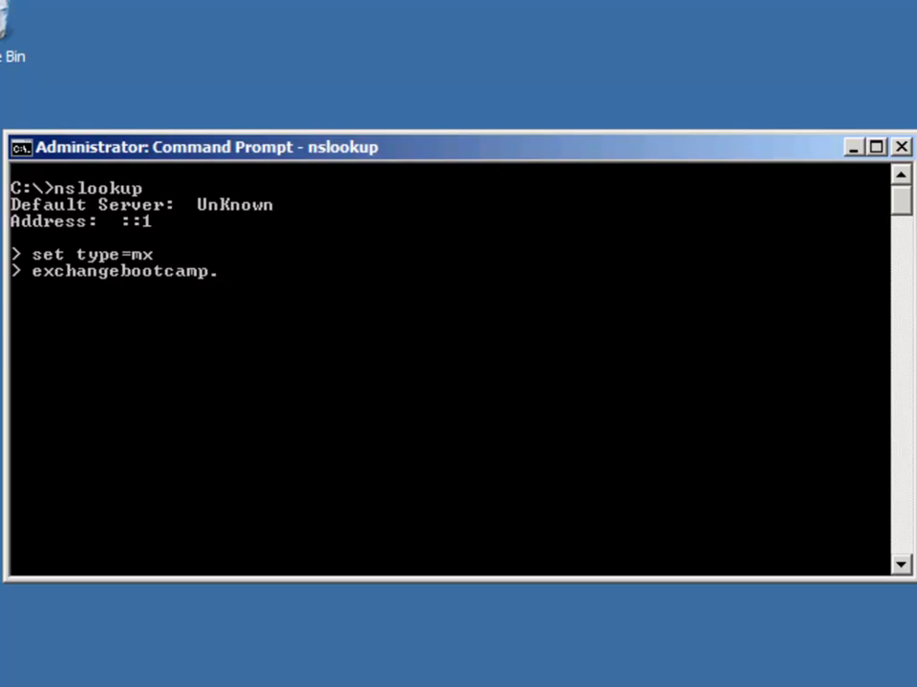
pyautogui.write('.com')
pyautogui.press('Return')
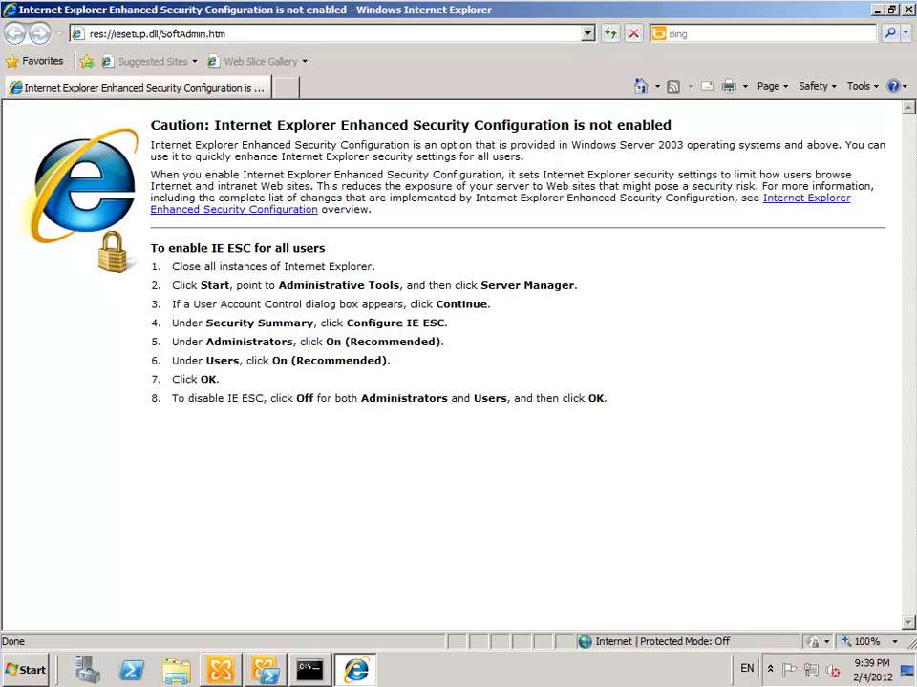
pyautogui.click(150, 33)
pyautogui.write('www.mxtool')
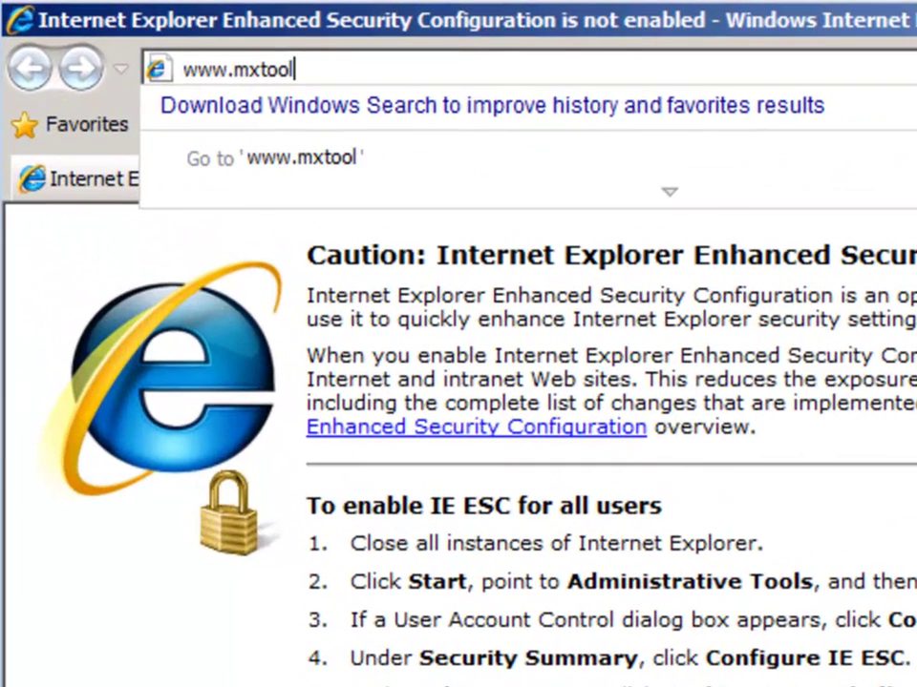
pyautogui.write('box.com')
pyautogui.press('Return')
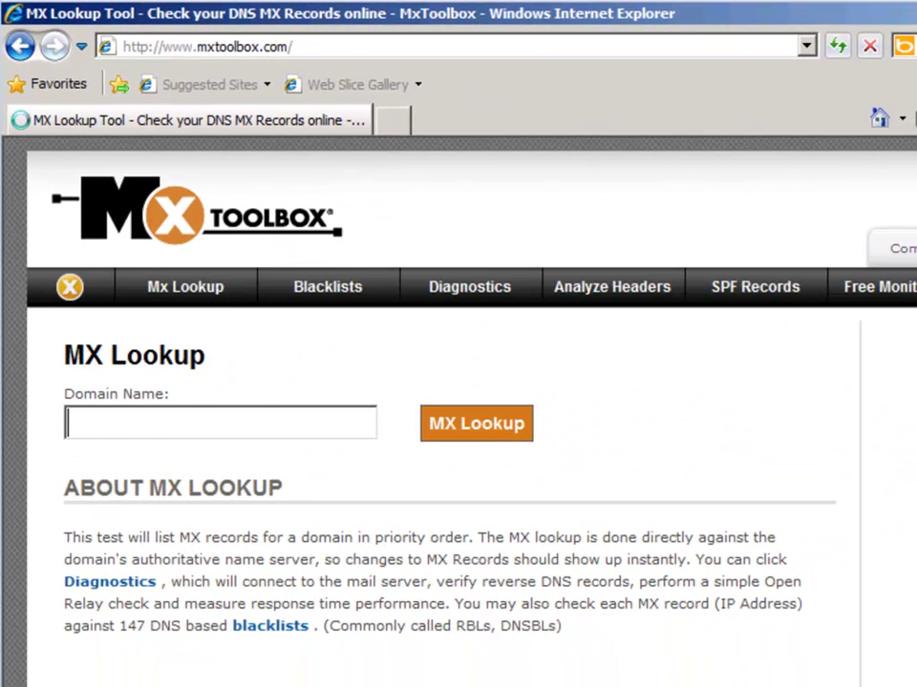
# - Enter exchangebootcamp.com as the domain name to look up
pyautogui.write('exchangeb')
pyautogui.write('ootcam')
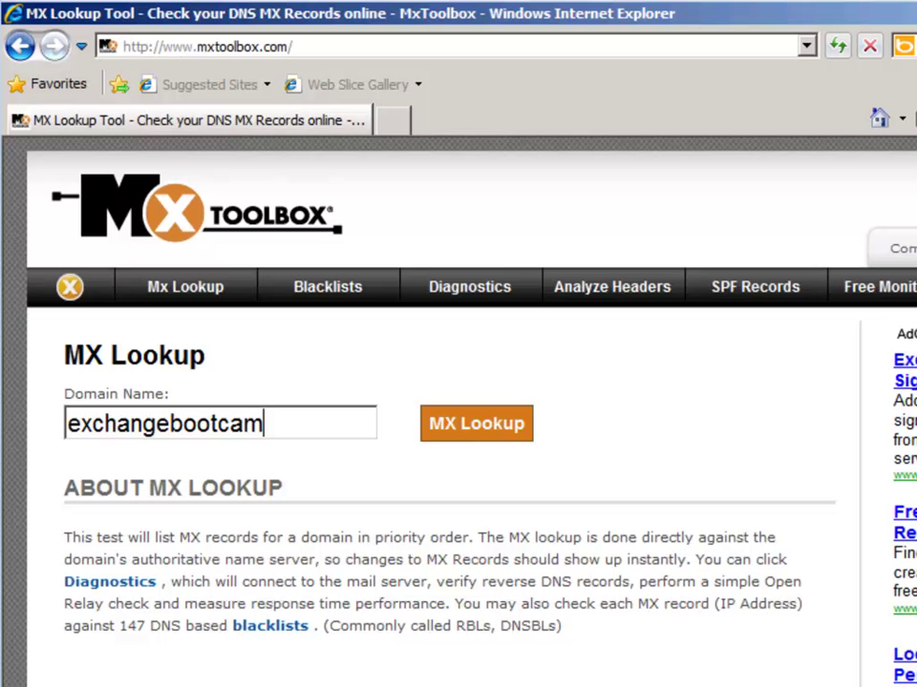
pyautogui.press('BackSpace')
pyautogui.write('n')
pyautogui.press('BackSpace')
pyautogui.write('mp.com')
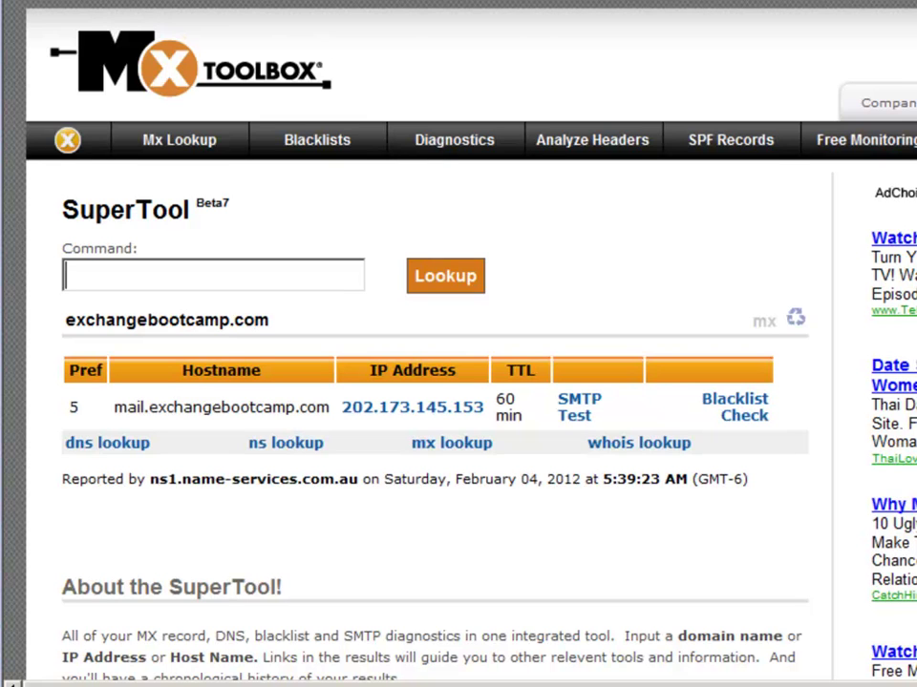
# - Run MX lookups for microsoft.com and qantas.com, highlighting qantas.com's mailcontrol.com host
pyautogui.write('microsoft.com')
pyautogui.click(419, 274)
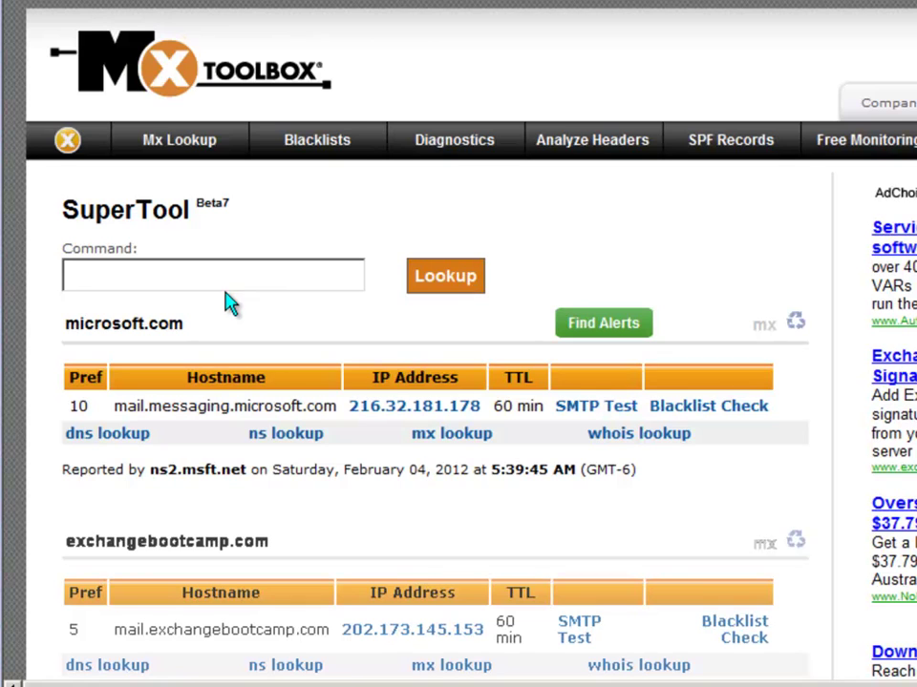
pyautogui.write('qantas.com')
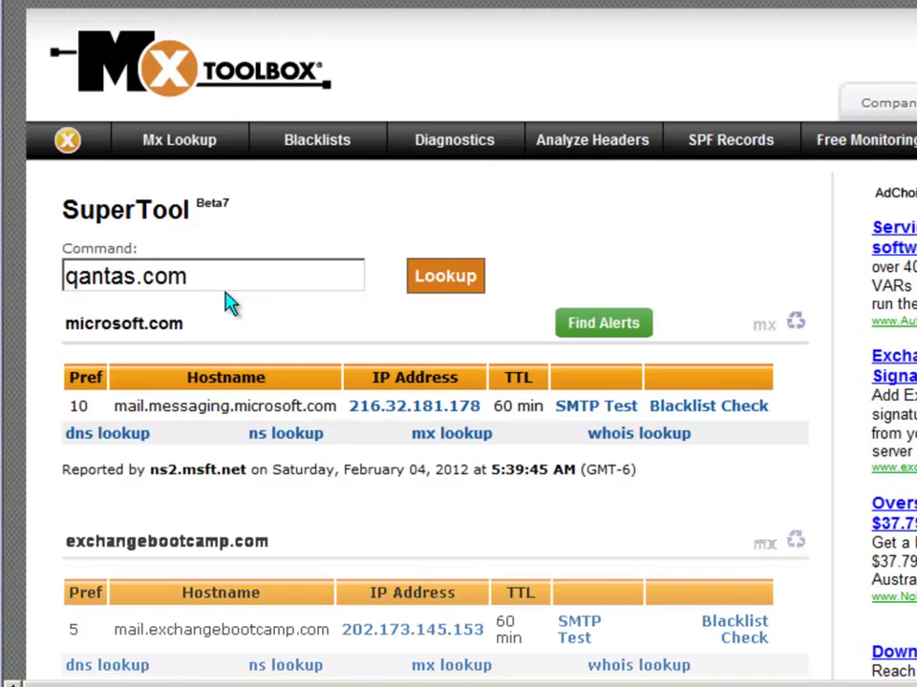
pyautogui.click(424, 284)
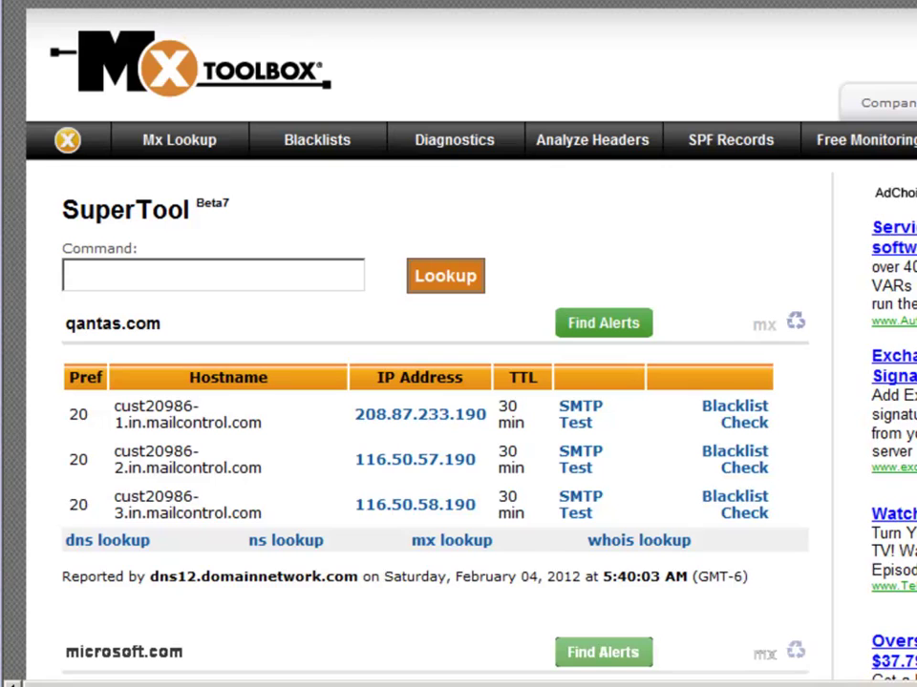
pyautogui.moveTo(146, 423); pyautogui.dragTo(259, 429)
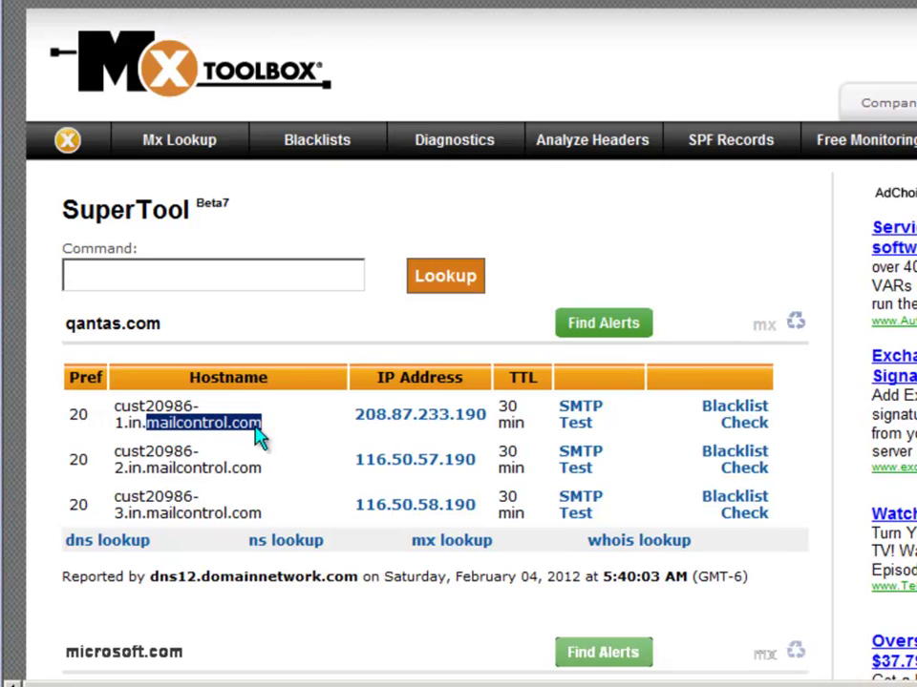